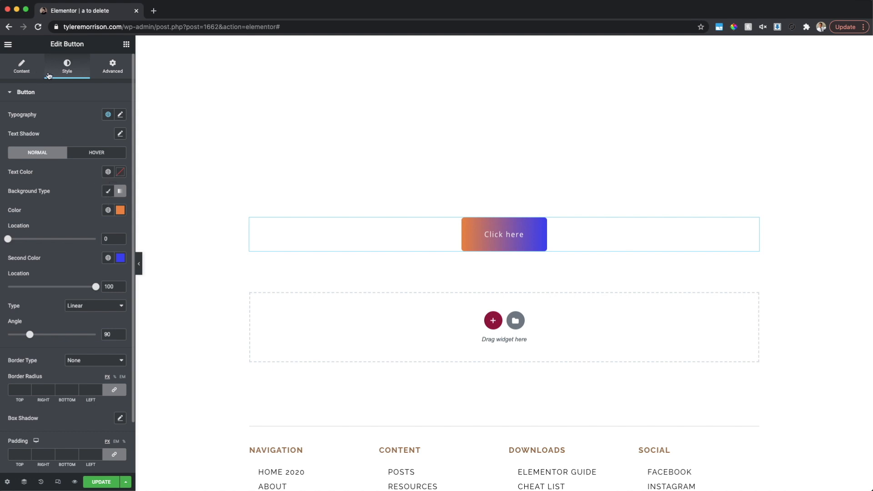
# View the widget list and return to the style settings of the "Click here" button
pyautogui.click(8, 45)
pyautogui.click(8, 45)
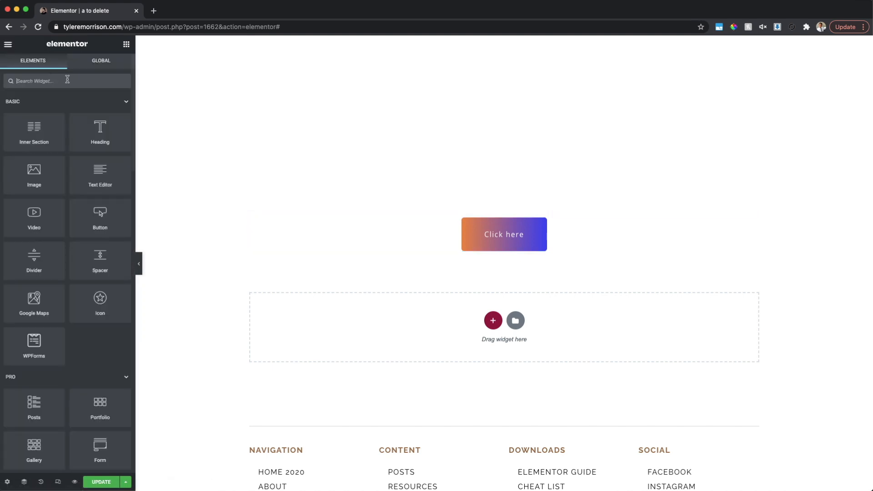
pyautogui.moveTo(100, 218)
pyautogui.mouseDown()
pyautogui.moveTo(259, 212)
pyautogui.moveTo(491, 222)
pyautogui.moveTo(227, 209)
pyautogui.moveTo(97, 216)
pyautogui.mouseUp()
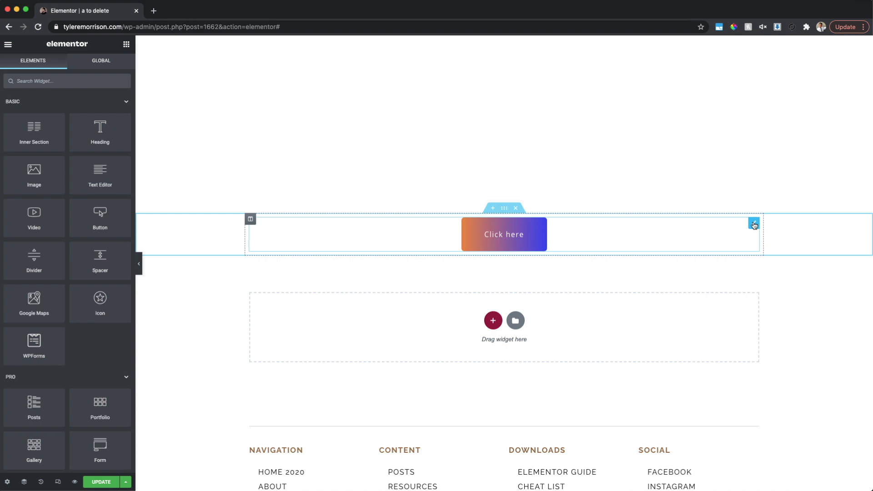
pyautogui.click(753, 225)
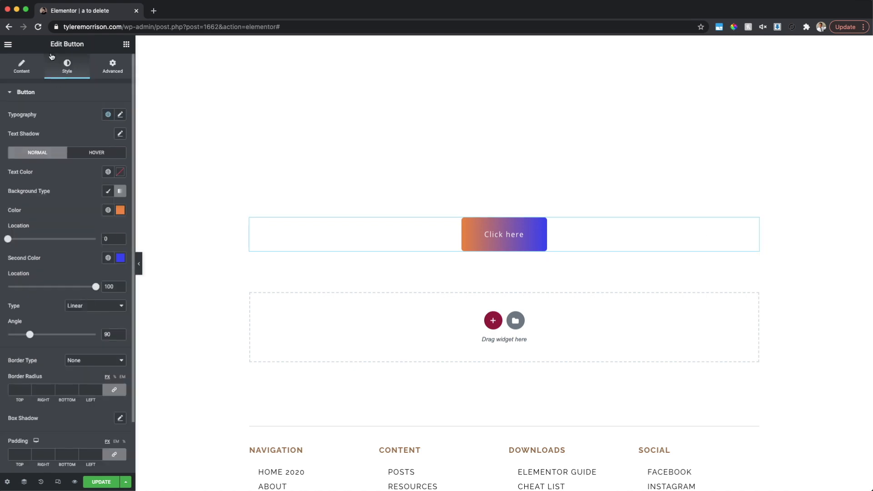
pyautogui.click(82, 71)
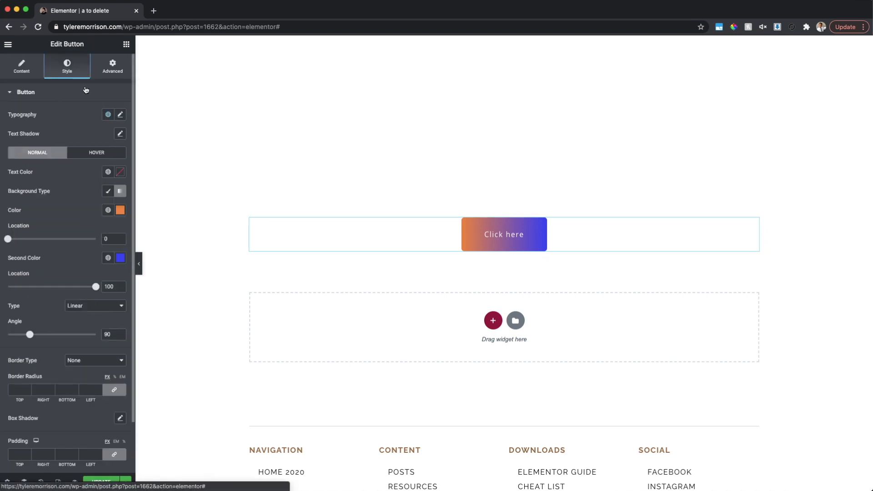
# Switch the button's background type to a solid color and back to Gradient
pyautogui.click(108, 191)
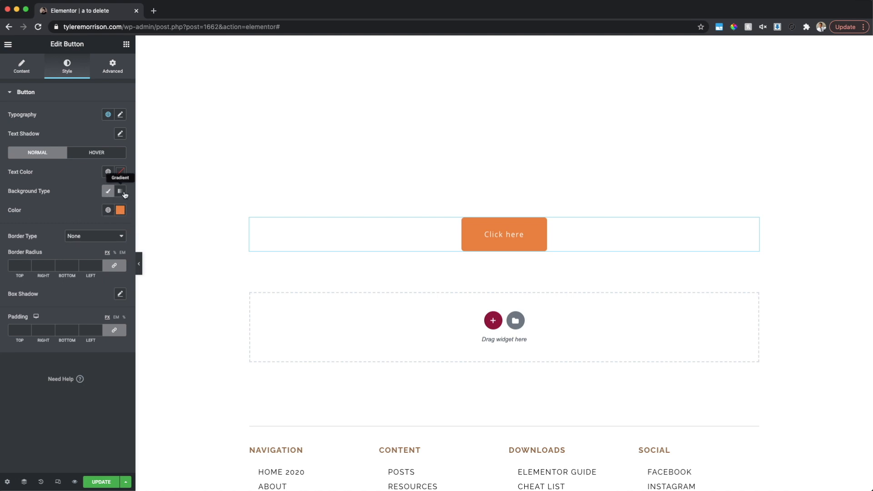
pyautogui.click(108, 192)
pyautogui.click(121, 192)
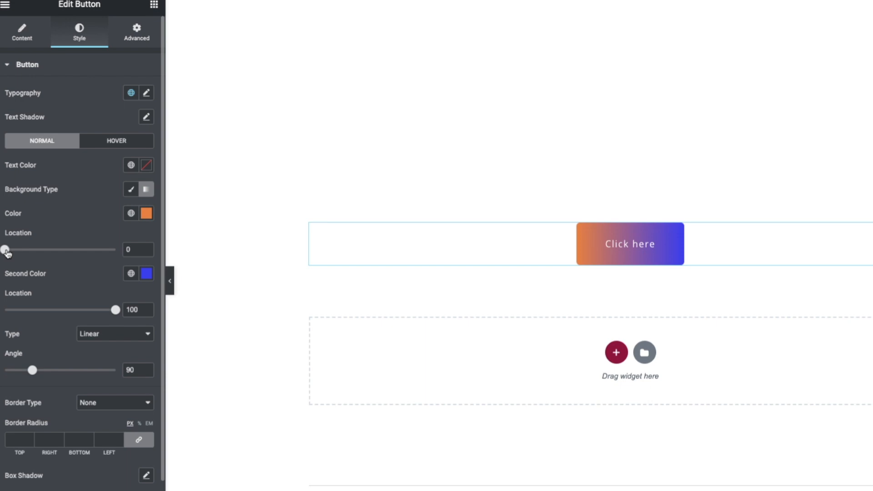
# Set both the first and second gradient color locations to 50 for a hard split across the button
pyautogui.moveTo(7, 253); pyautogui.dragTo(63, 252)
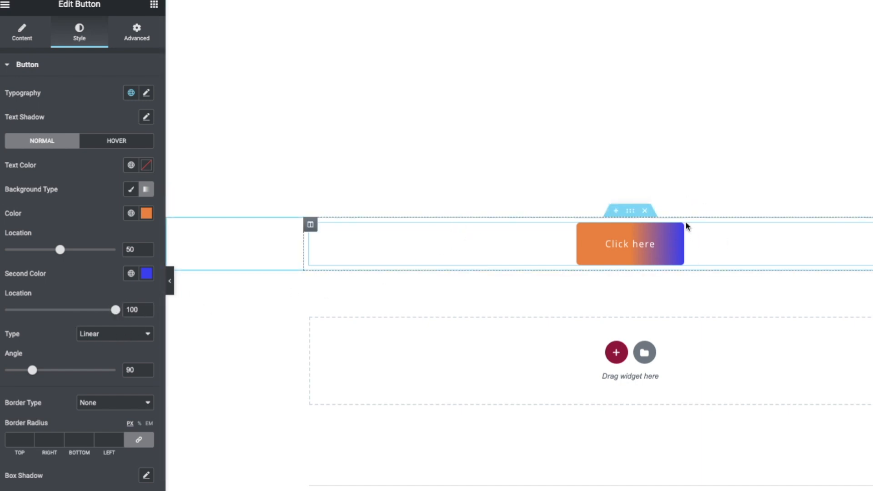
pyautogui.moveTo(116, 310); pyautogui.dragTo(61, 312)
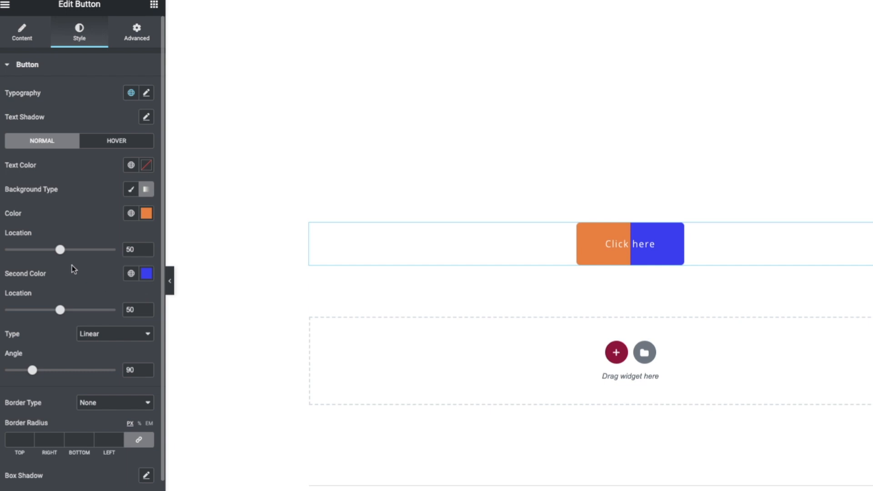
# Try the gradient color locations at 26 and 85, and return them to 0 and 100
pyautogui.moveTo(63, 254); pyautogui.dragTo(37, 255)
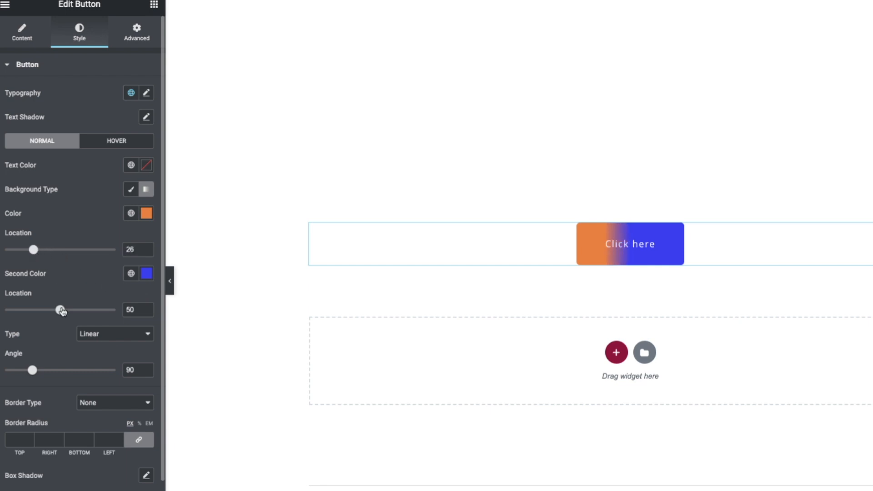
pyautogui.moveTo(62, 311); pyautogui.dragTo(100, 312)
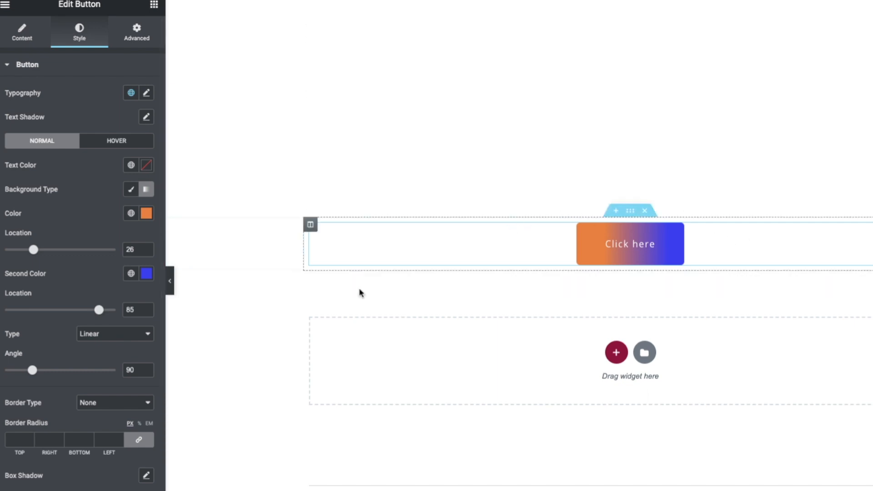
pyautogui.moveTo(99, 311); pyautogui.dragTo(119, 311)
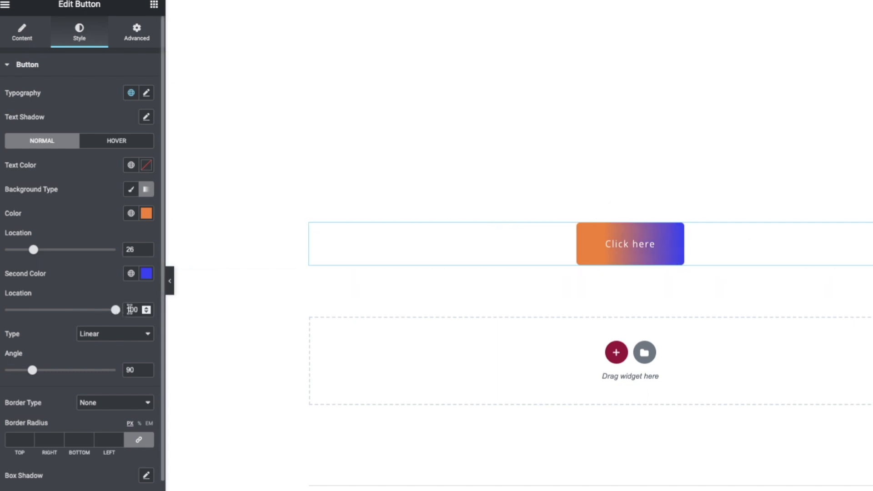
pyautogui.moveTo(30, 252); pyautogui.dragTo(4, 250)
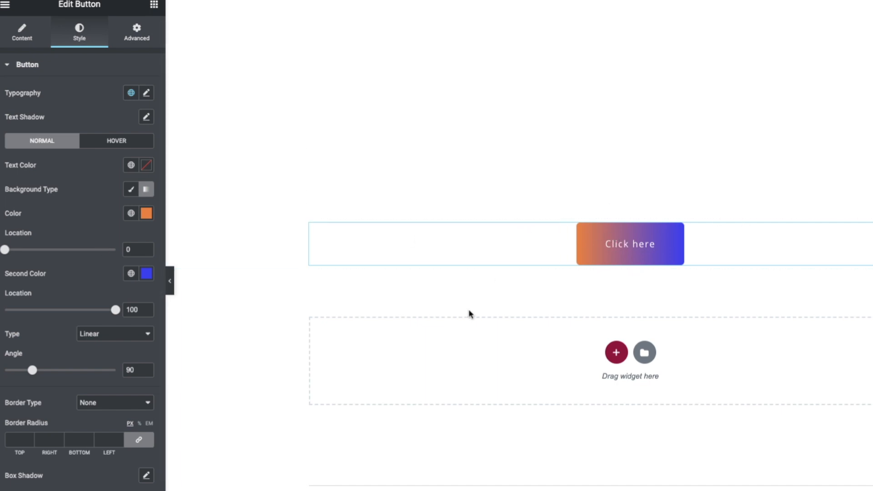
# Set the gradient angle to 180, the second color location to 47 and the first color location to 57
pyautogui.moveTo(33, 373); pyautogui.dragTo(60, 372)
pyautogui.moveTo(115, 309); pyautogui.dragTo(59, 312)
pyautogui.moveTo(5, 250); pyautogui.dragTo(67, 252)
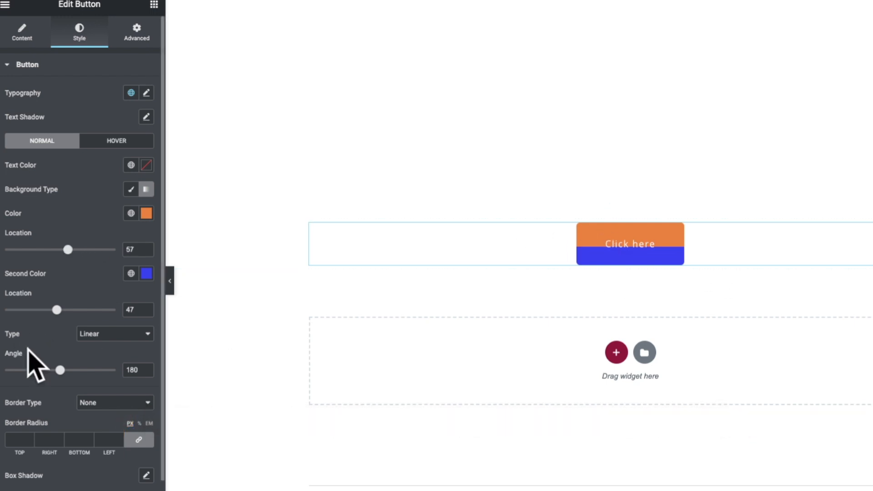
# Switch the gradient angle to 90 and back to 180, and reset the color locations to 0 and 100
pyautogui.moveTo(60, 369); pyautogui.dragTo(33, 372)
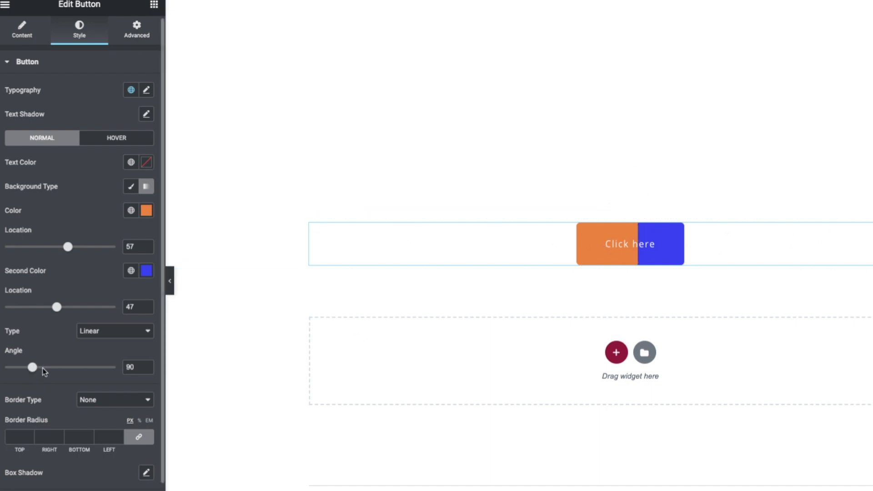
pyautogui.moveTo(33, 370); pyautogui.dragTo(59, 371)
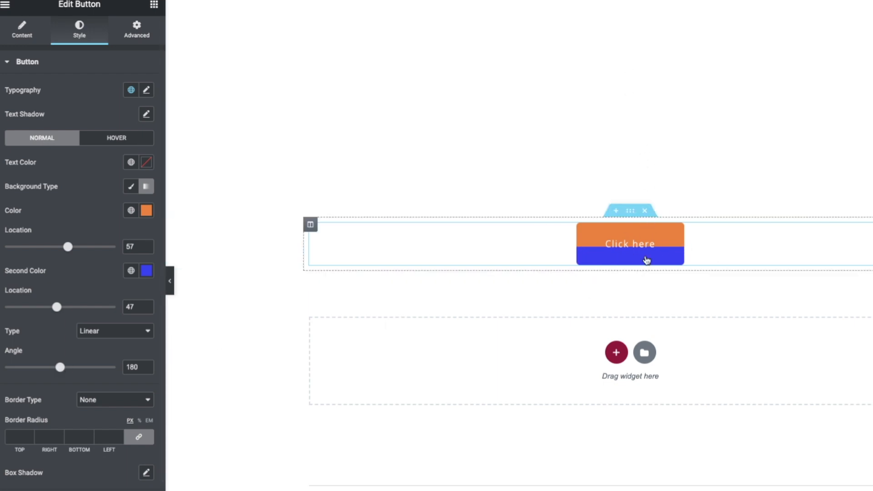
pyautogui.moveTo(68, 247); pyautogui.dragTo(4, 248)
pyautogui.moveTo(56, 307); pyautogui.dragTo(122, 313)
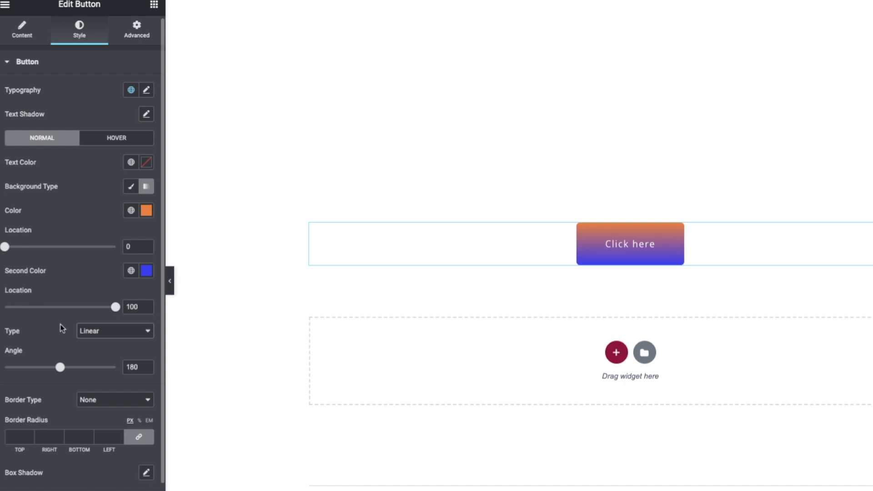
# Change the gradient type to Radial, with the first color location at 76 and the second at 34
pyautogui.click(138, 335)
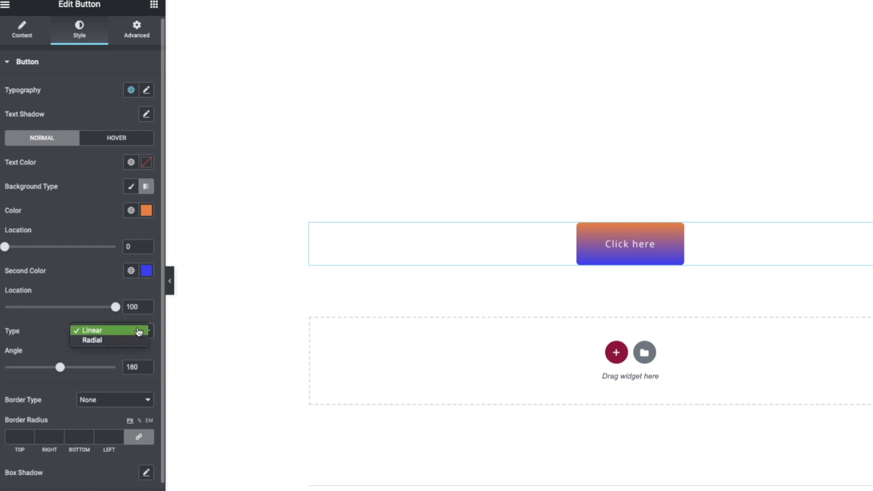
pyautogui.click(142, 340)
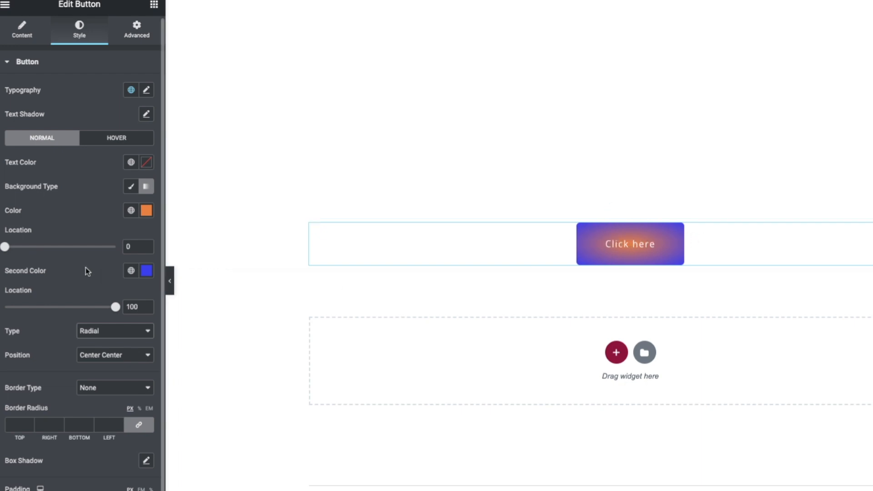
pyautogui.moveTo(5, 252); pyautogui.dragTo(86, 253)
pyautogui.moveTo(116, 305); pyautogui.dragTo(42, 310)
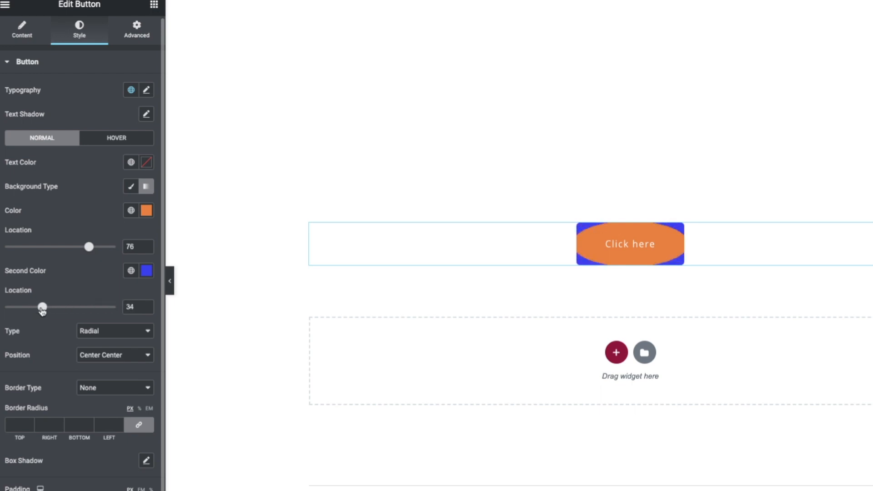
# Set the radial gradient's position to Top Right
pyautogui.click(119, 360)
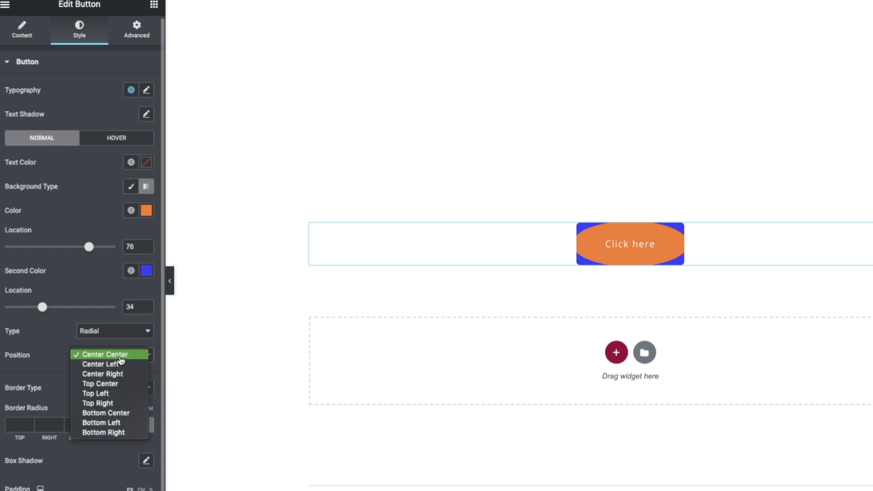
pyautogui.click(130, 403)
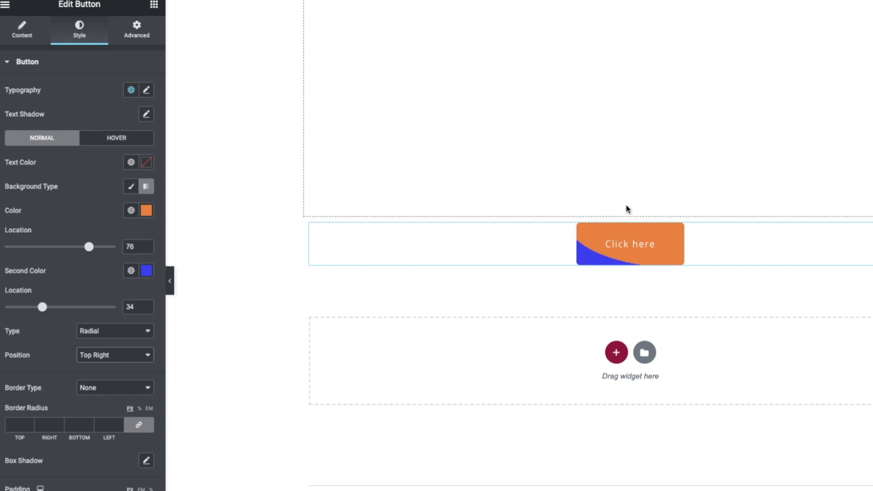
# Change the gradient's second color to pink #E453D7
pyautogui.click(146, 270)
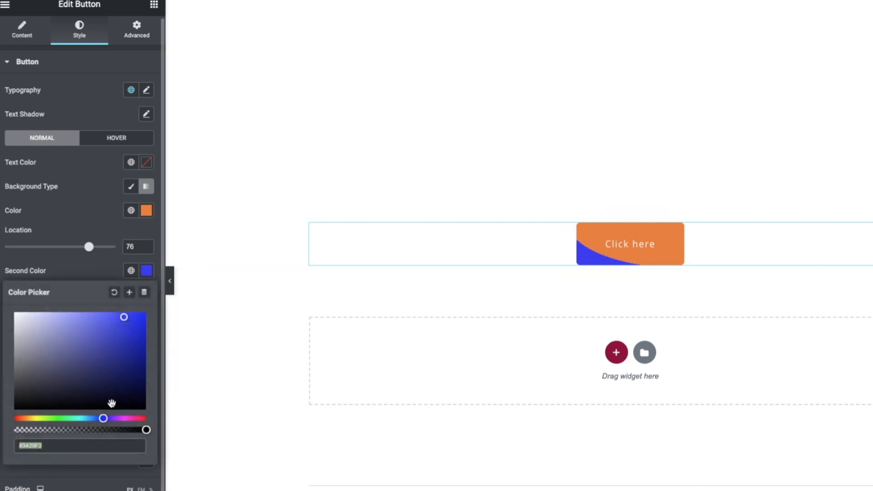
pyautogui.click(126, 418)
pyautogui.moveTo(122, 329); pyautogui.dragTo(98, 322)
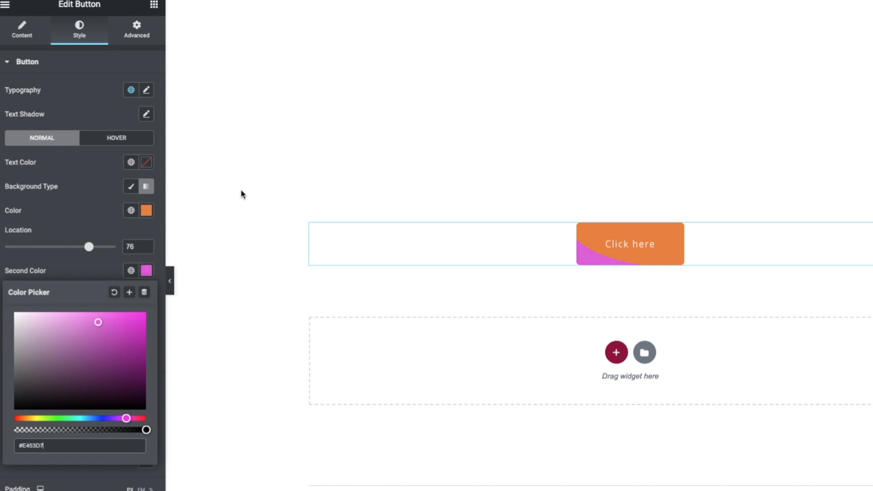
pyautogui.click(89, 263)
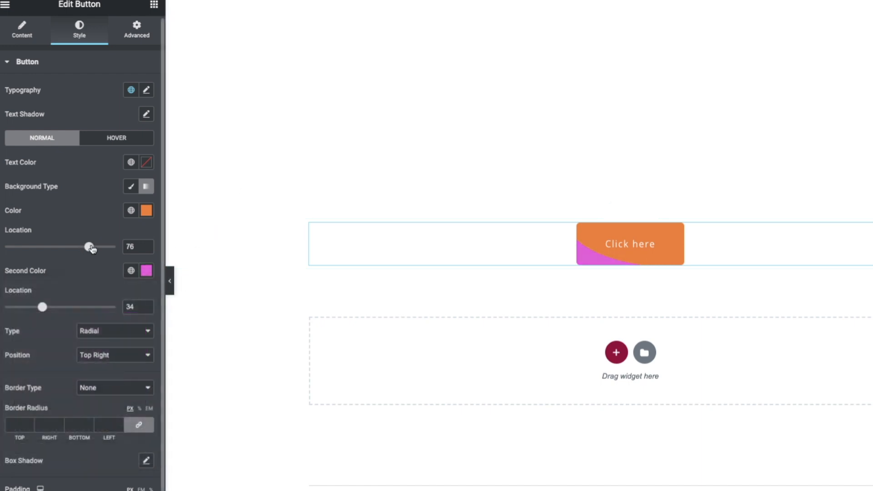
# Soften the radial blend by setting the first color location to 62 and the second to 91
pyautogui.moveTo(89, 248); pyautogui.dragTo(78, 247)
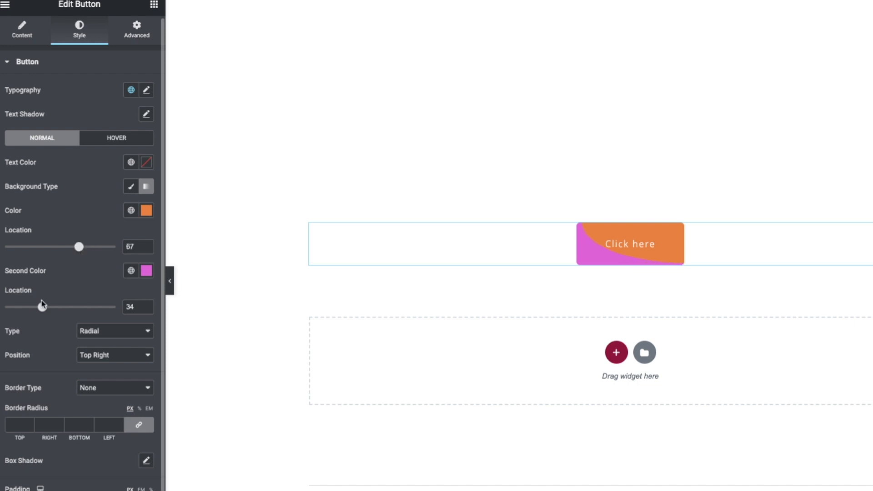
pyautogui.moveTo(48, 311); pyautogui.dragTo(105, 310)
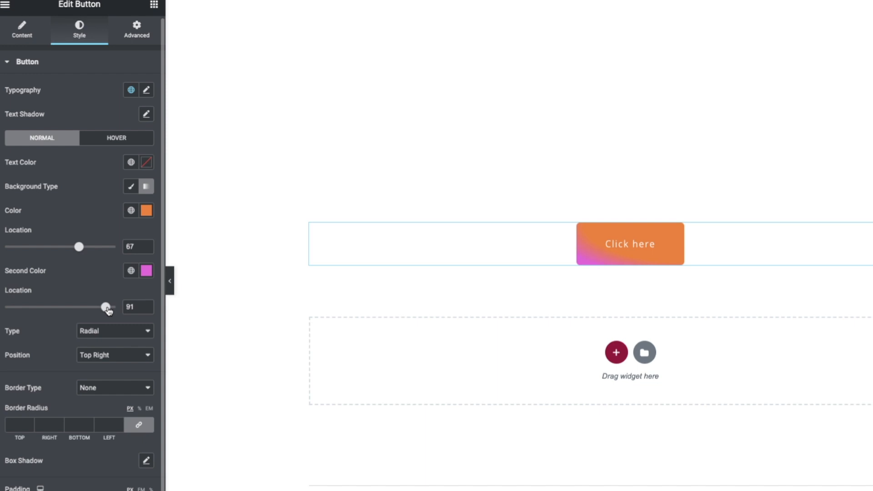
pyautogui.moveTo(79, 247); pyautogui.dragTo(75, 248)
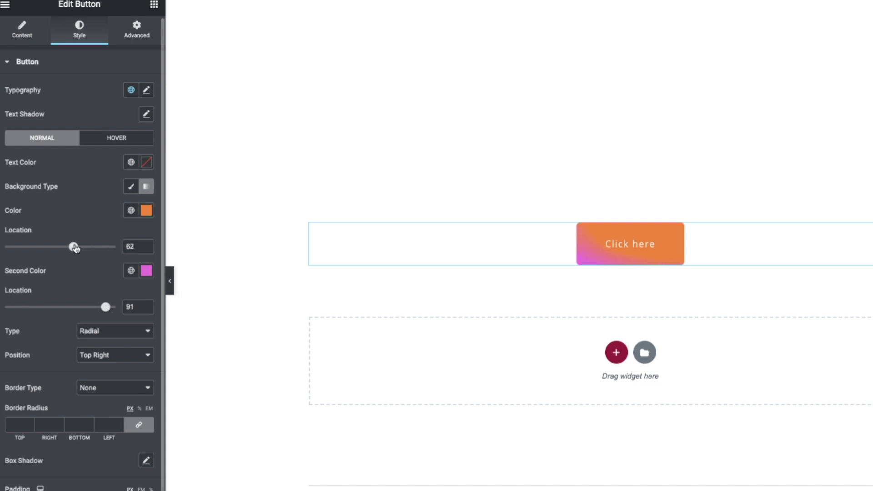